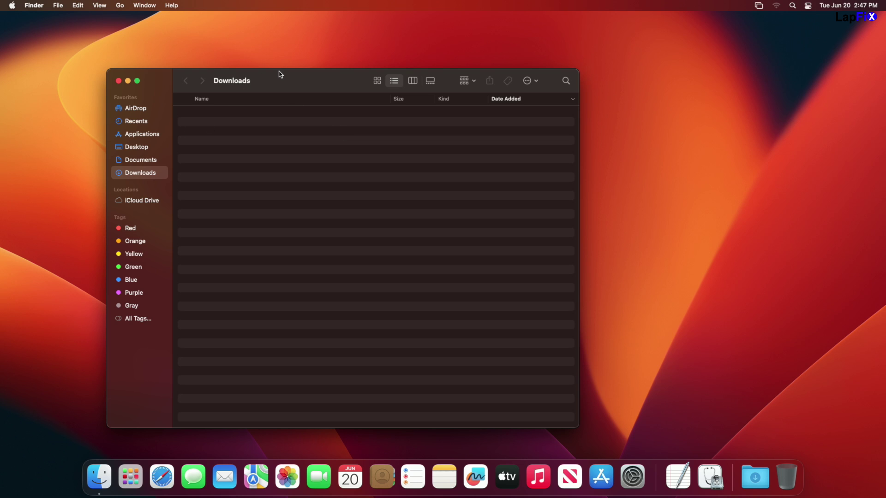
Step: Reposition the Finder window, glance at Documents and Desktop, then go to the owner home folder
left_click_drag(280, 74, 295, 49)
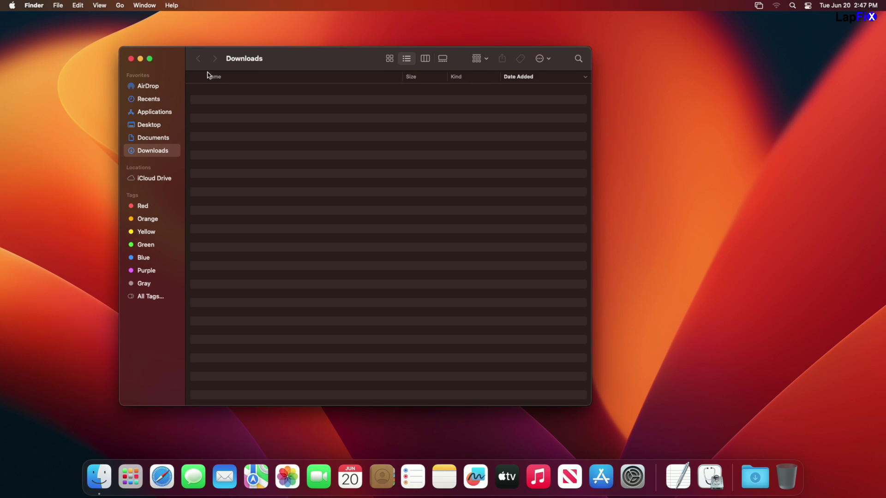
left_click(160, 140)
left_click(157, 126)
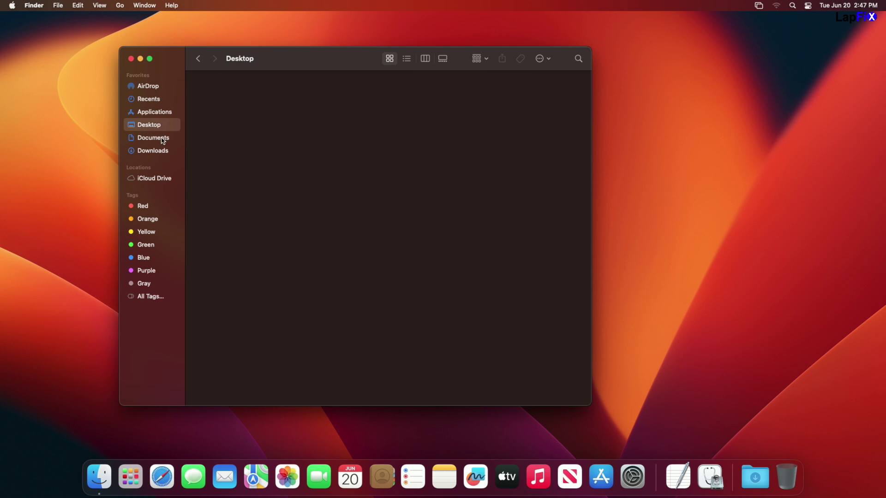
left_click(125, 7)
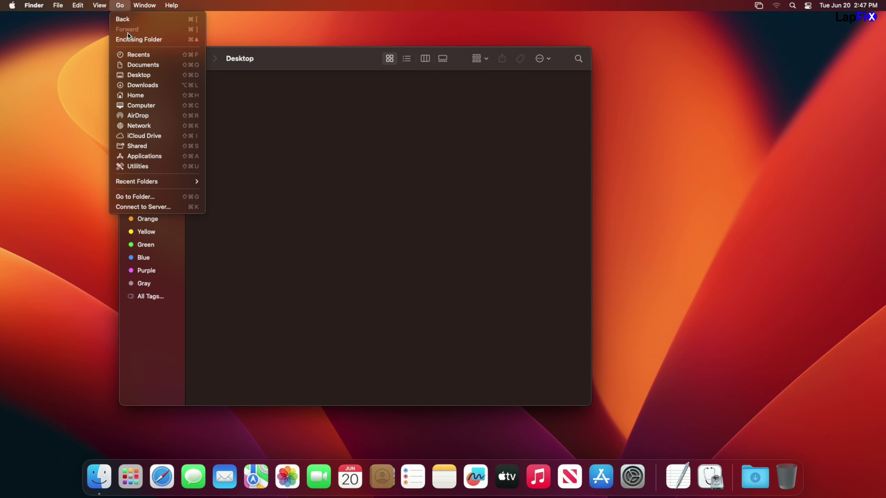
left_click(139, 95)
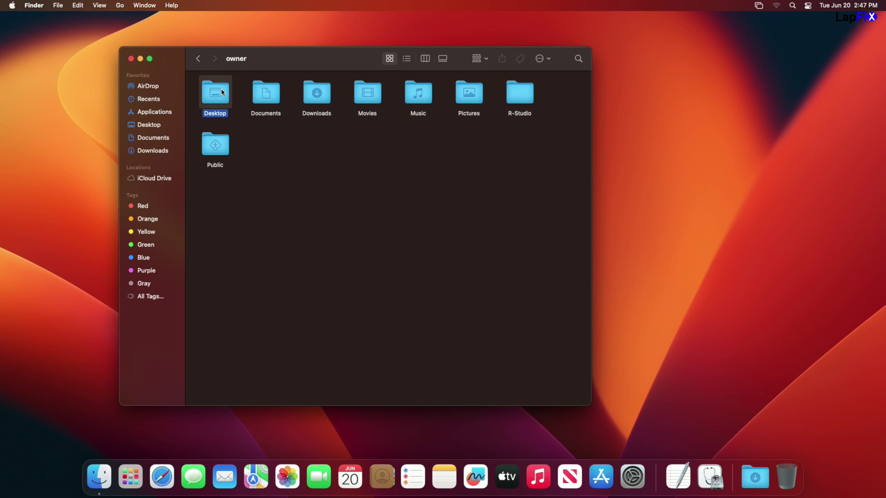
Step: Check the owner's Desktop, Documents, Downloads and Movies folders, returning home after each
double_click(215, 94)
left_click(199, 59)
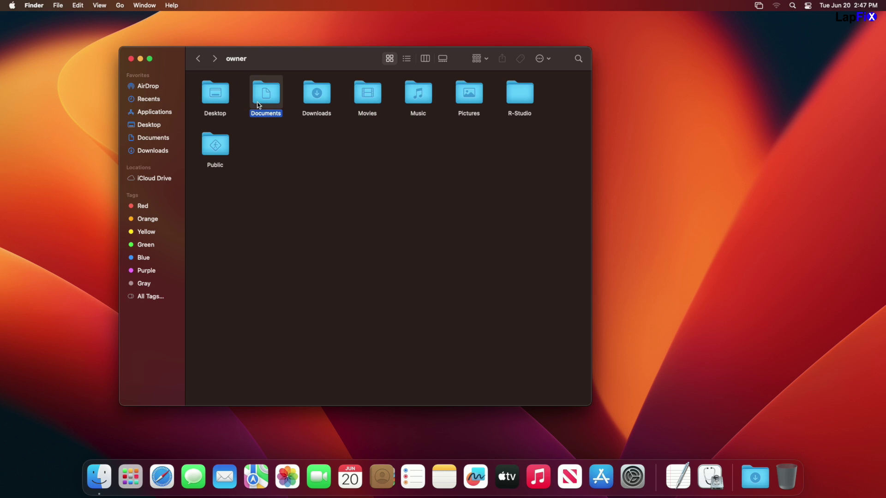
double_click(257, 107)
left_click(198, 59)
double_click(306, 92)
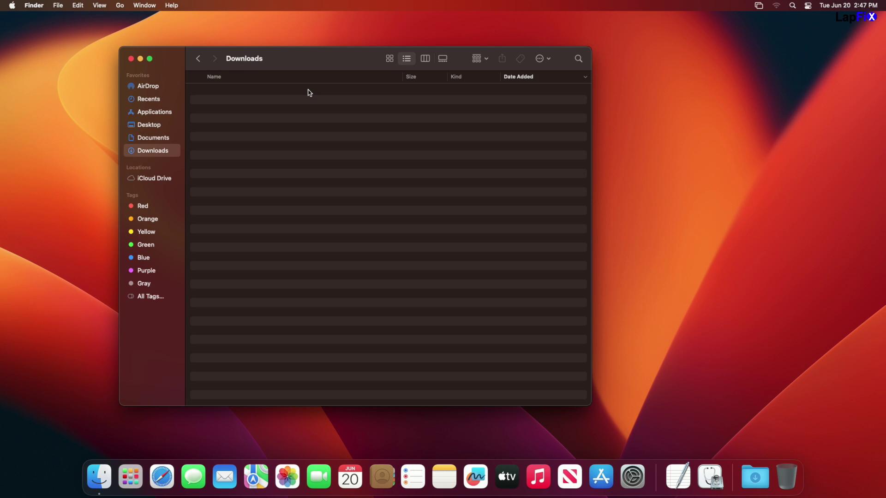
left_click(199, 59)
double_click(365, 93)
left_click(198, 59)
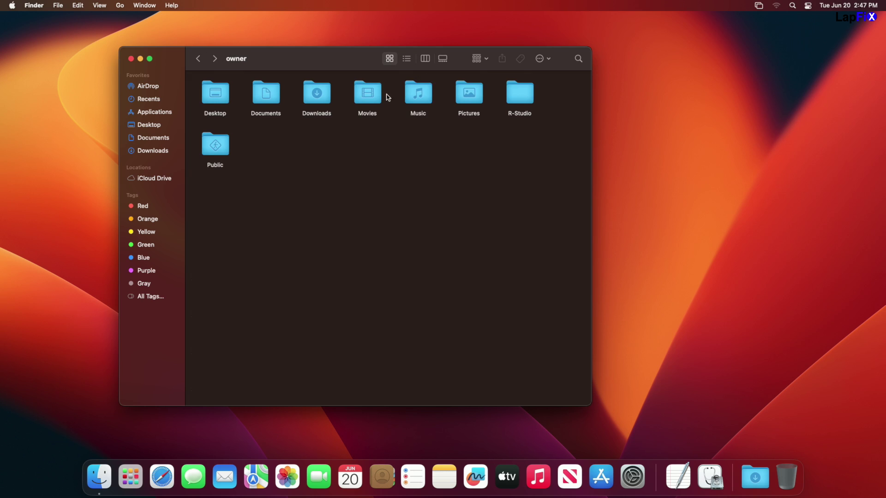
Step: Browse the Music folder and its subfolder, then the Pictures folder, ending back at home
double_click(417, 94)
double_click(215, 91)
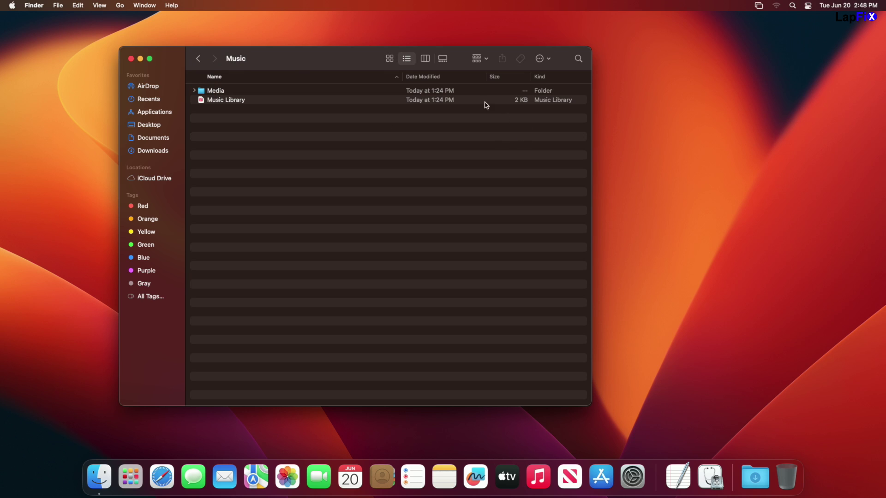
left_click(198, 58)
left_click(198, 59)
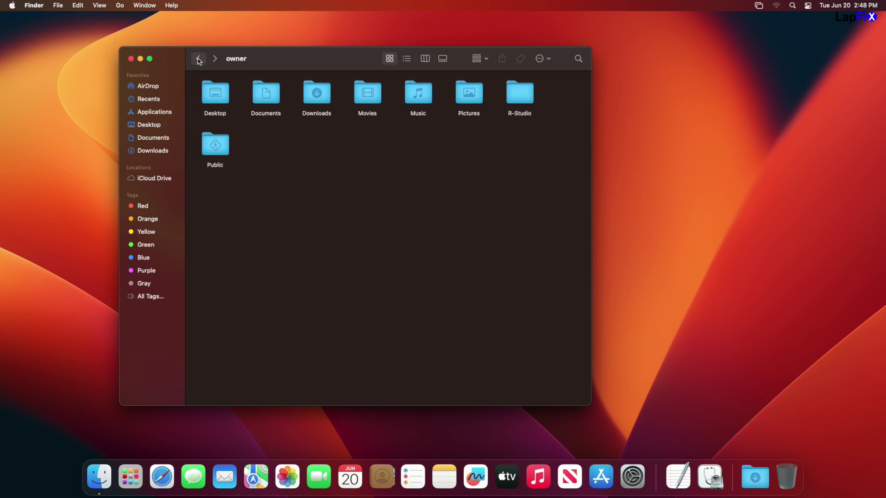
double_click(472, 95)
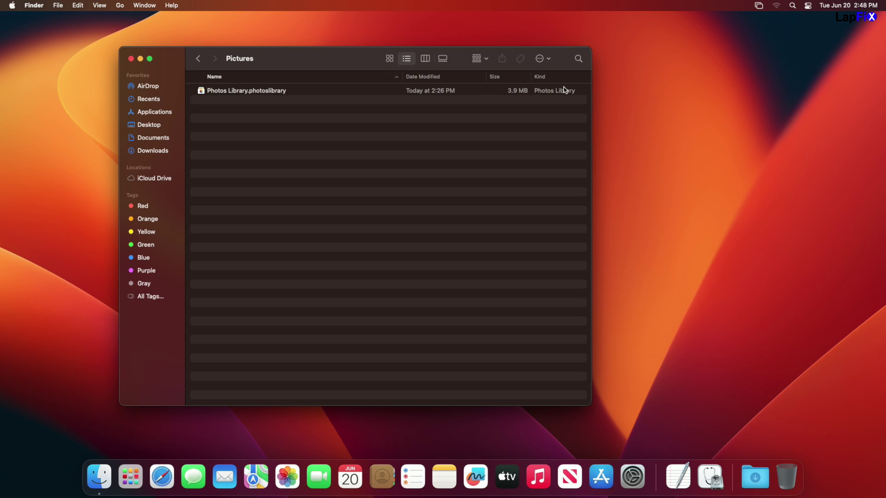
left_click(195, 58)
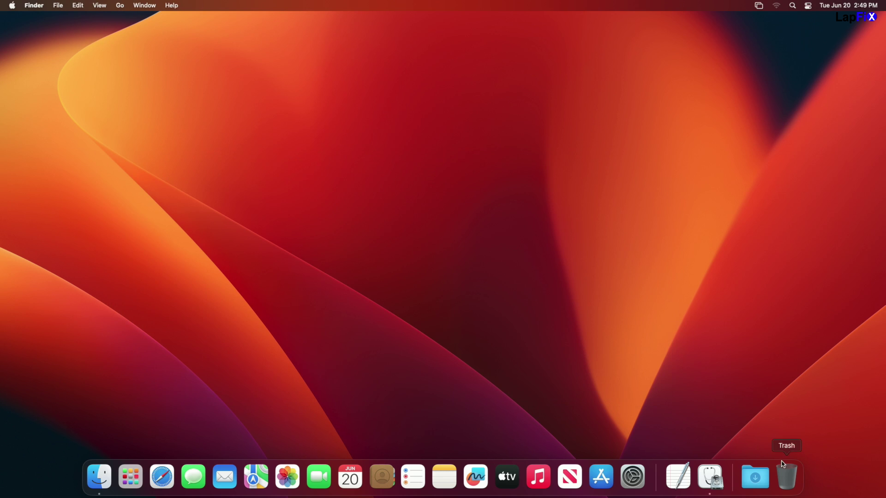
Step: Launch Disk Utility, expand Macintosh HD, and select Macintosh HD - Data showing 874.72 GB used
left_click(710, 477)
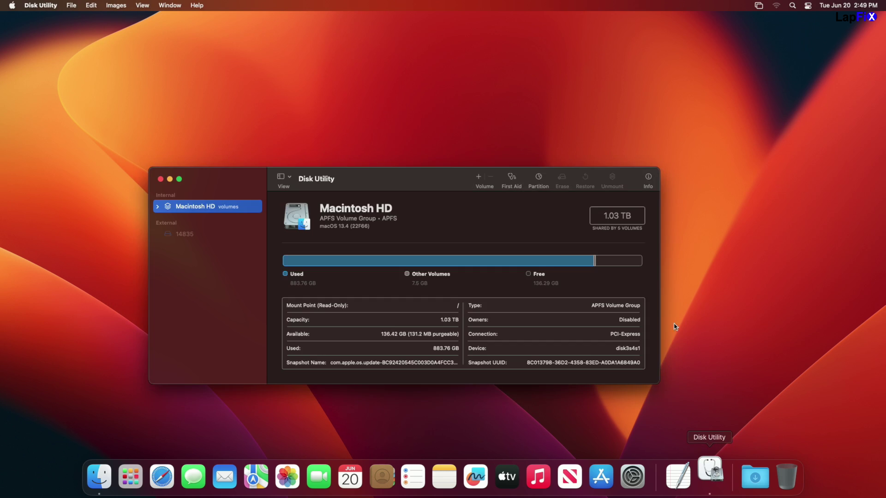
left_click(157, 207)
left_click(164, 220)
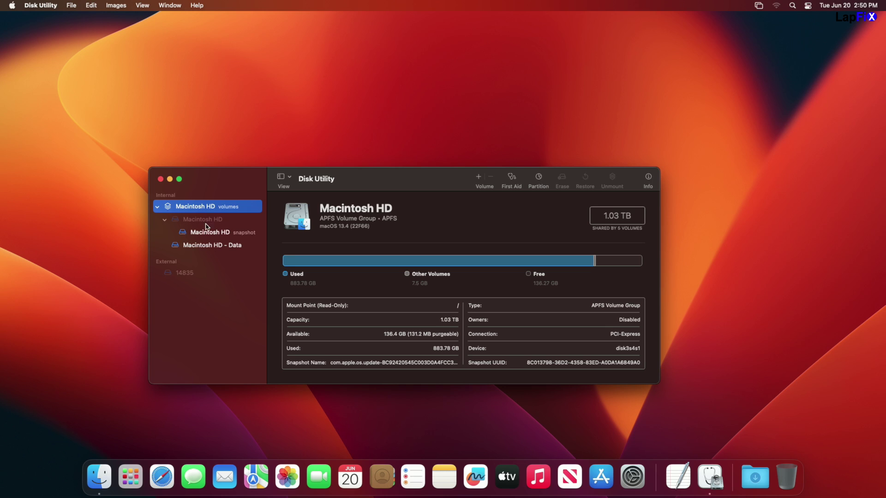
left_click(230, 246)
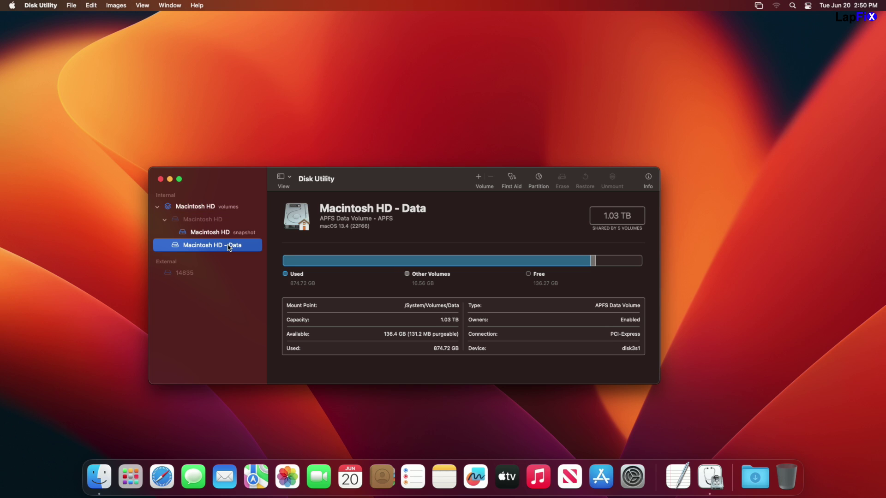
left_click(215, 223)
left_click(203, 245)
left_click(786, 476)
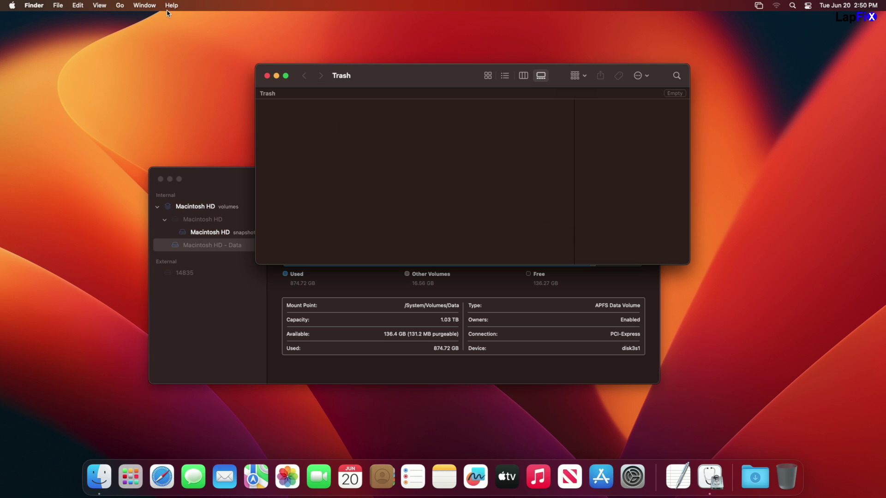
left_click(128, 5)
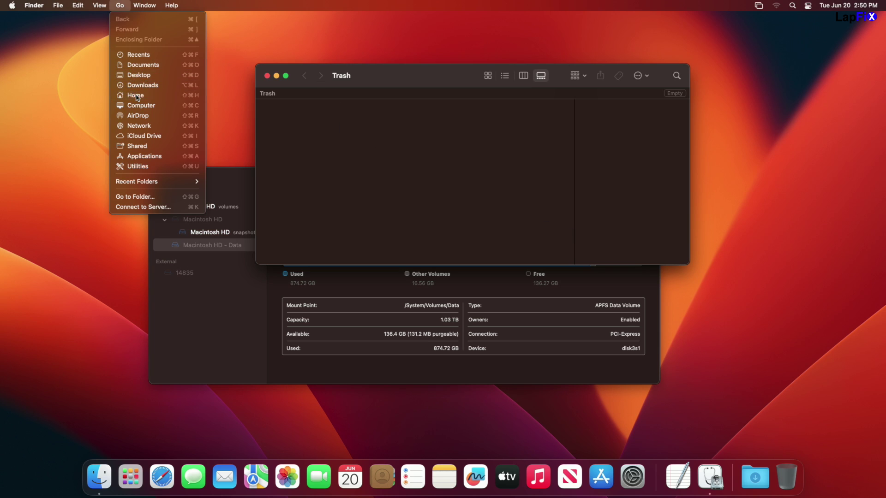
left_click(412, 120)
key("super+shift+h")
left_click_drag(427, 72, 473, 38)
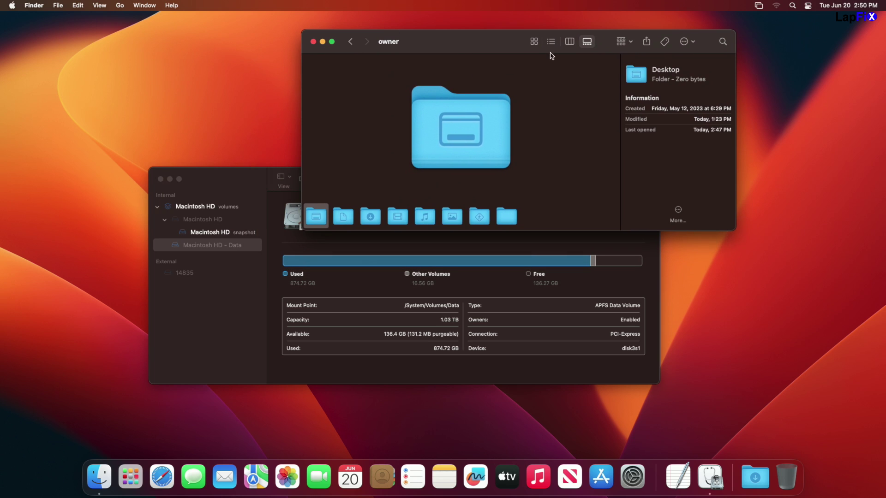
left_click(551, 42)
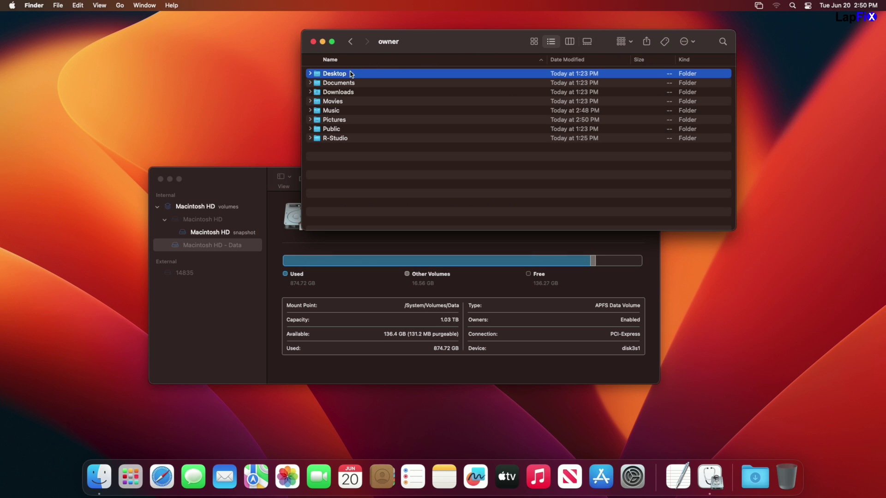
double_click(328, 76)
left_click(351, 41)
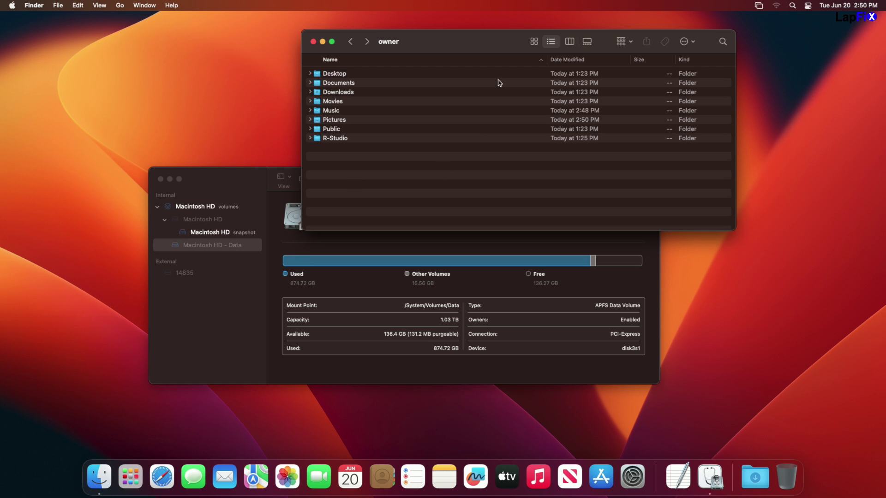
double_click(346, 92)
left_click(313, 42)
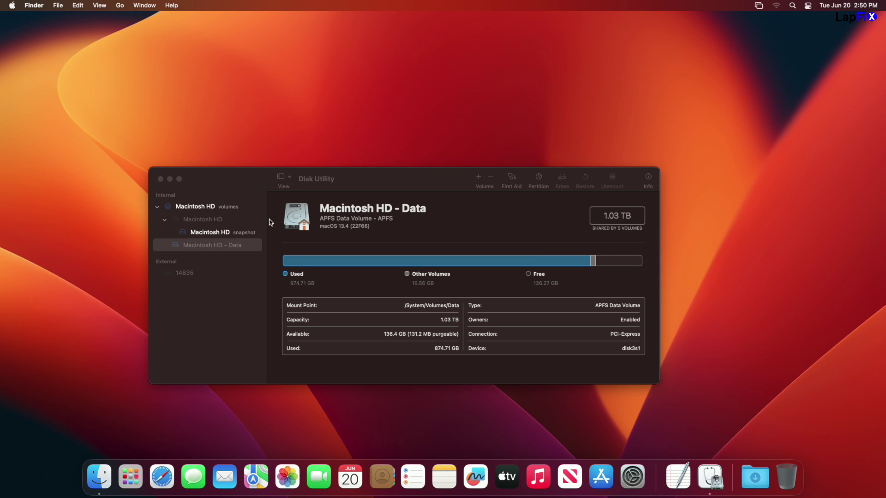
Step: Select the Macintosh HD startup snapshot to show 9.06 GB used of the 1.03 TB container
left_click(210, 224)
left_click(199, 221)
right_click(199, 219)
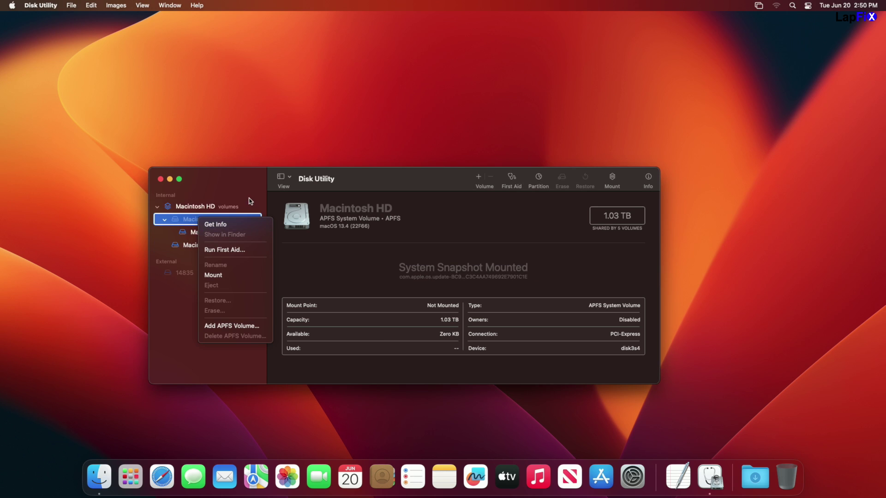
left_click(245, 226)
left_click(220, 236)
left_click(206, 245)
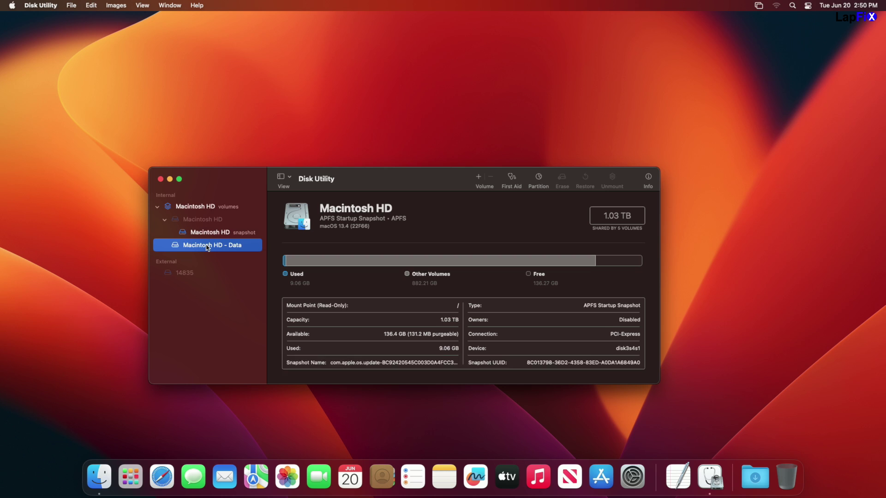
left_click(222, 233)
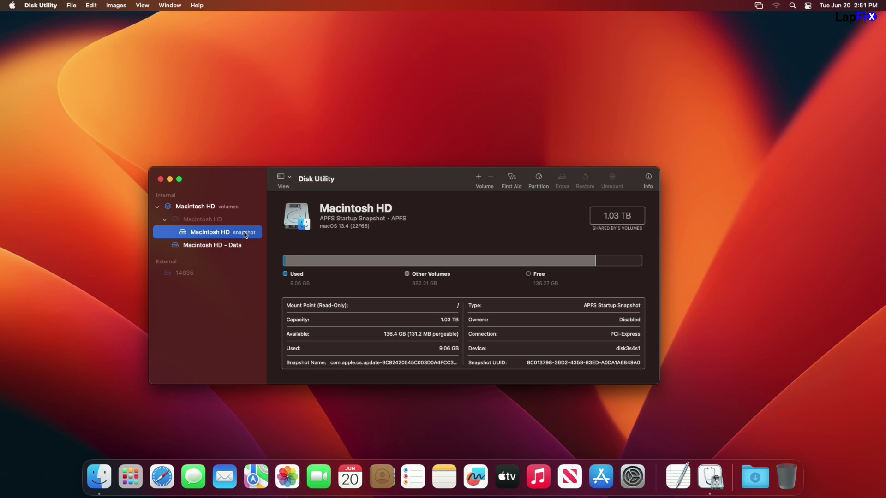
Step: Compare the system, Data and snapshot volume details, then show the snapshot's contents in Finder
left_click(215, 221)
left_click(210, 234)
left_click(213, 246)
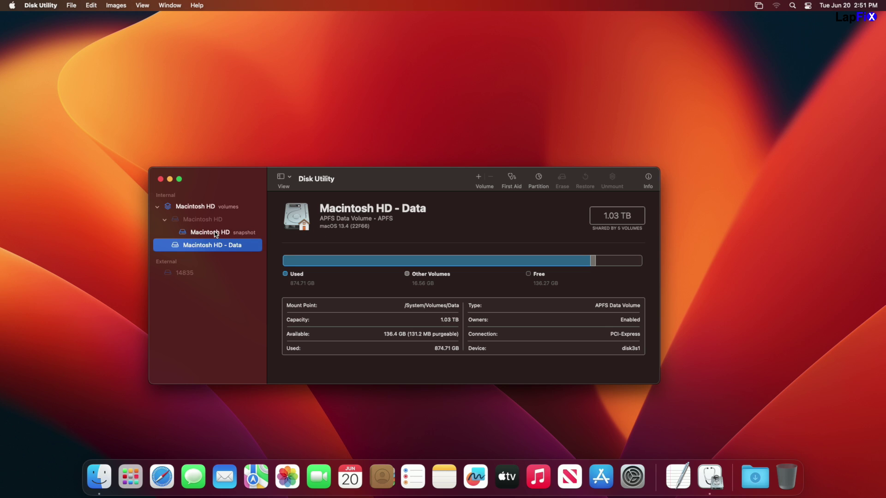
left_click(204, 218)
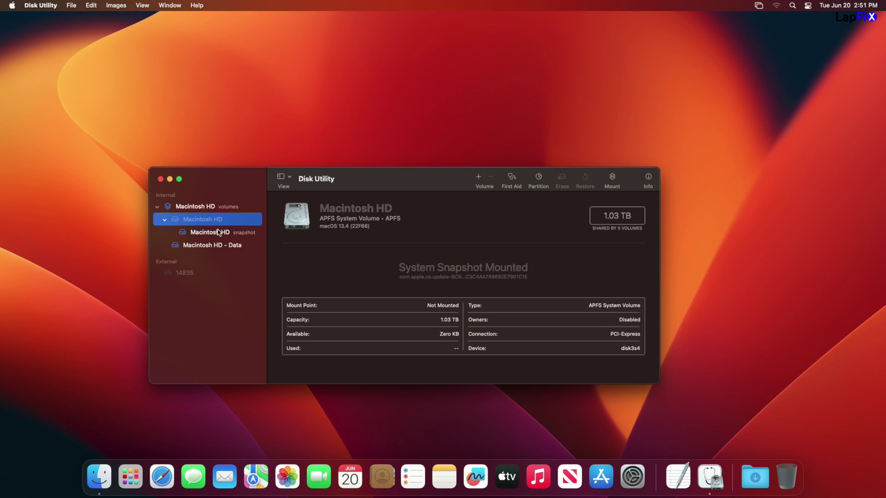
left_click(208, 233)
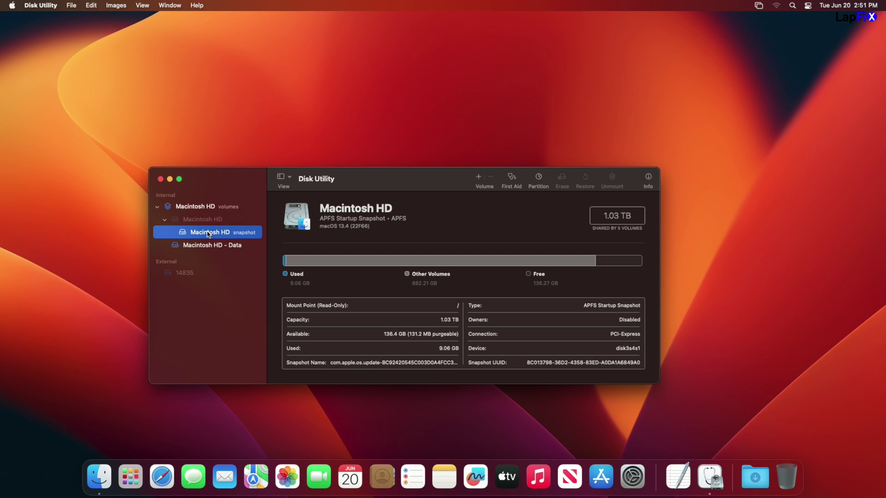
right_click(209, 234)
left_click(217, 246)
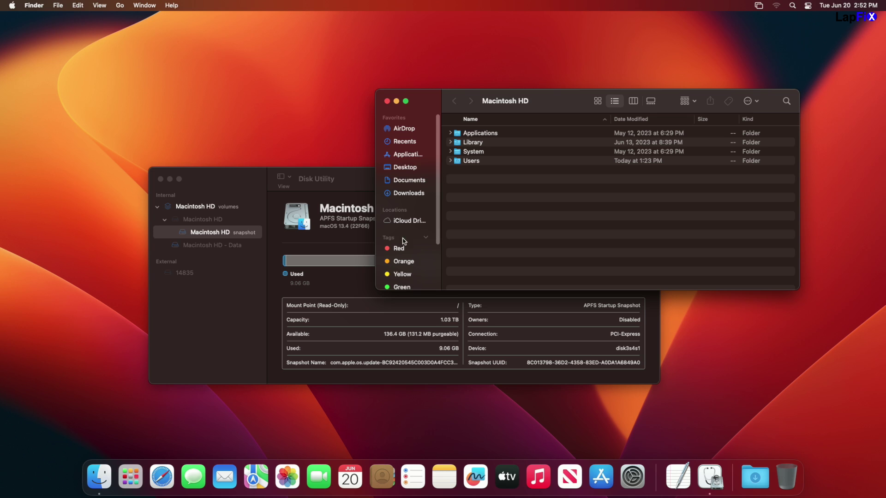
Step: Move the snapshot's Finder window aside to view its Applications, Library, System and Users folders
left_click_drag(557, 99, 534, 123)
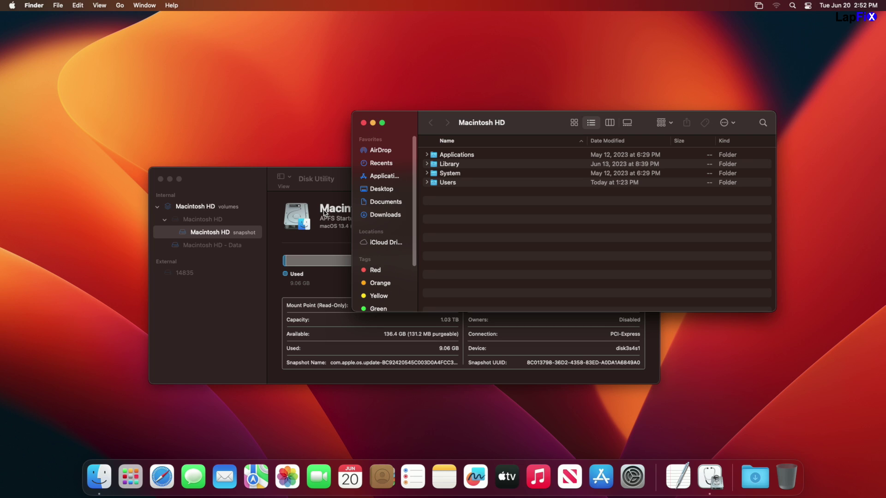
Step: Close the snapshot window and show the Macintosh HD - Data volume in Finder, listing Previous Content
left_click(363, 123)
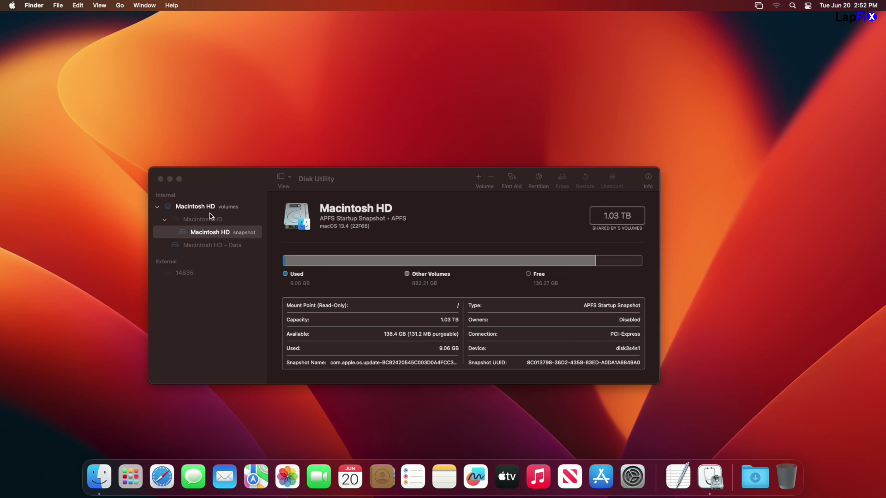
right_click(213, 249)
left_click(207, 234)
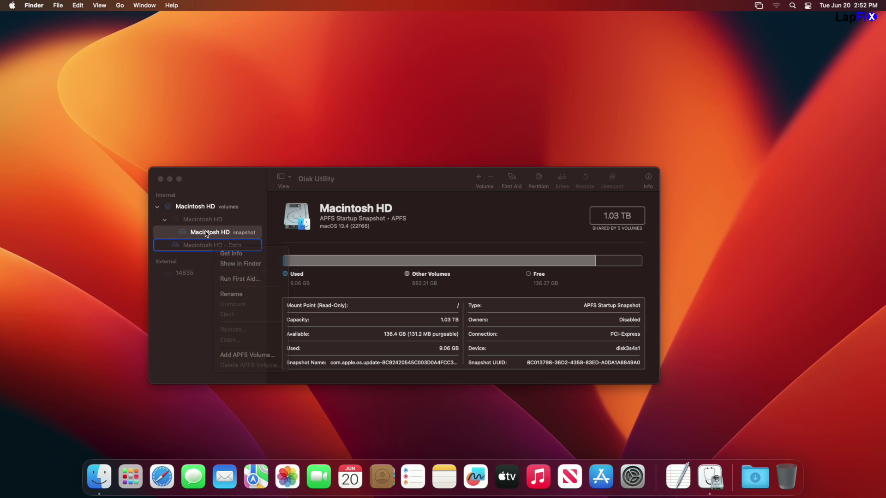
right_click(205, 242)
left_click(227, 259)
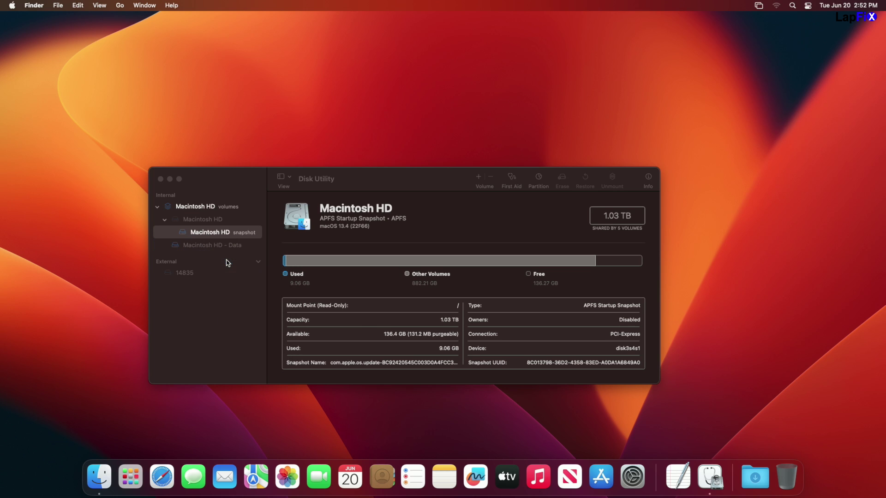
left_click_drag(517, 116, 558, 112)
left_click(205, 244)
left_click(389, 112)
right_click(210, 248)
left_click(239, 261)
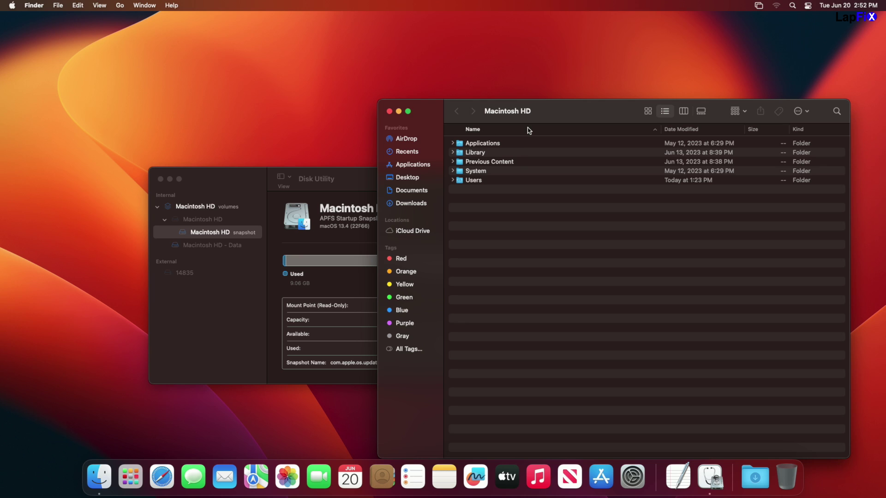
double_click(475, 180)
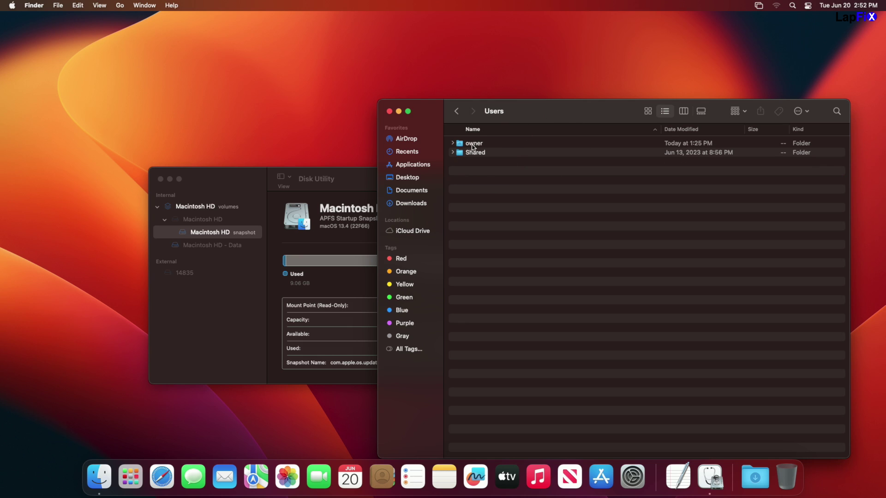
double_click(473, 144)
double_click(475, 144)
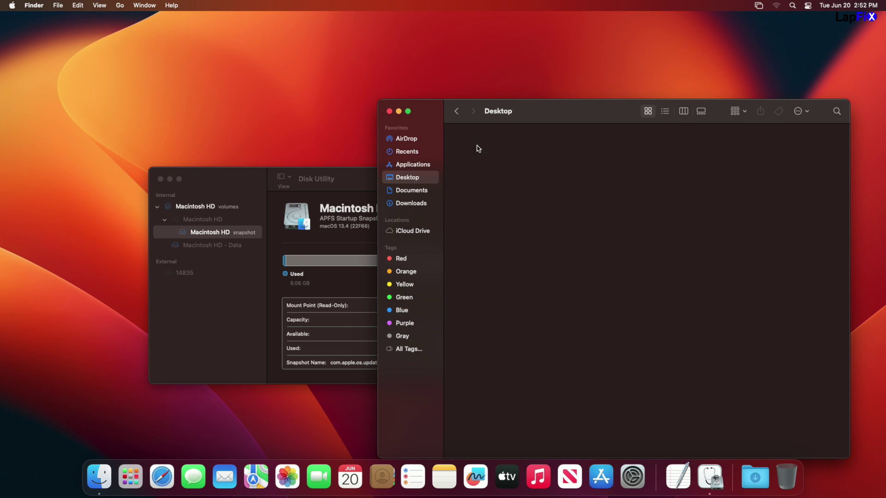
left_click(456, 112)
left_click(457, 111)
left_click(457, 112)
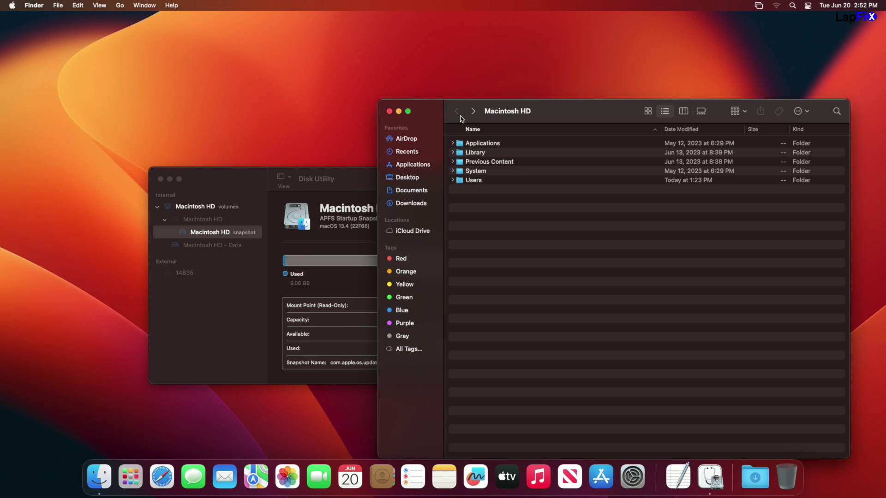
right_click(210, 233)
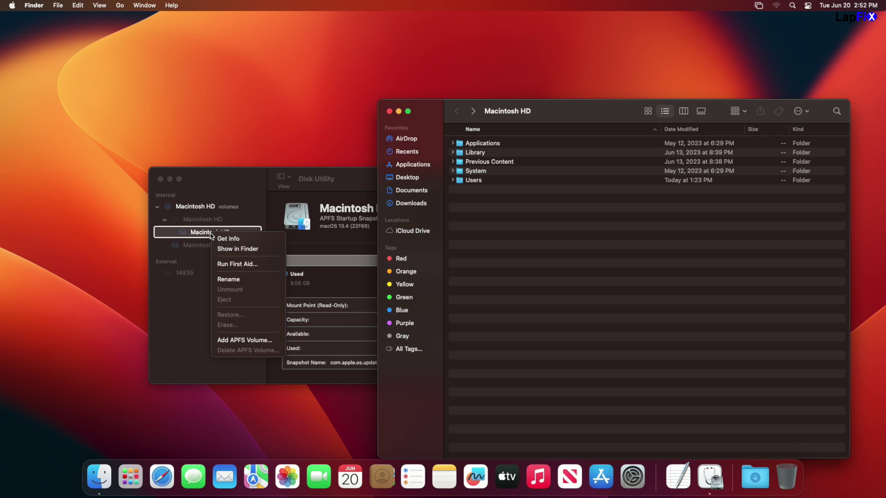
left_click(249, 249)
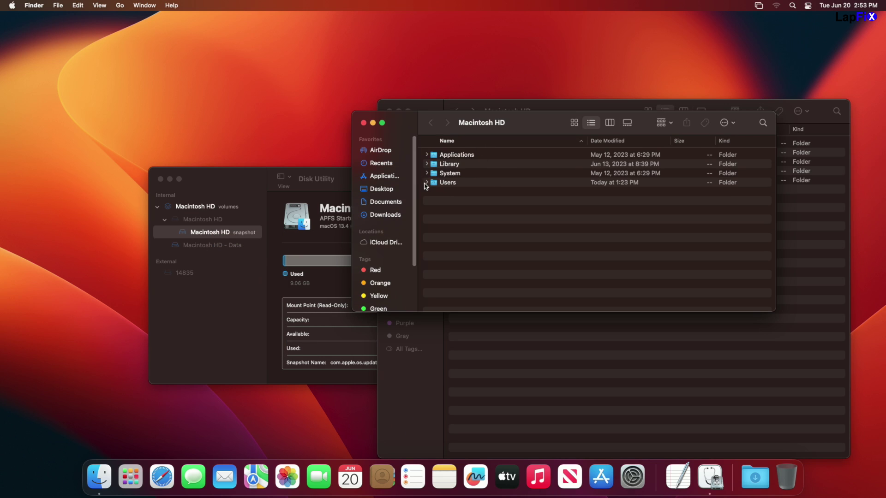
left_click(428, 183)
left_click(427, 183)
left_click(427, 182)
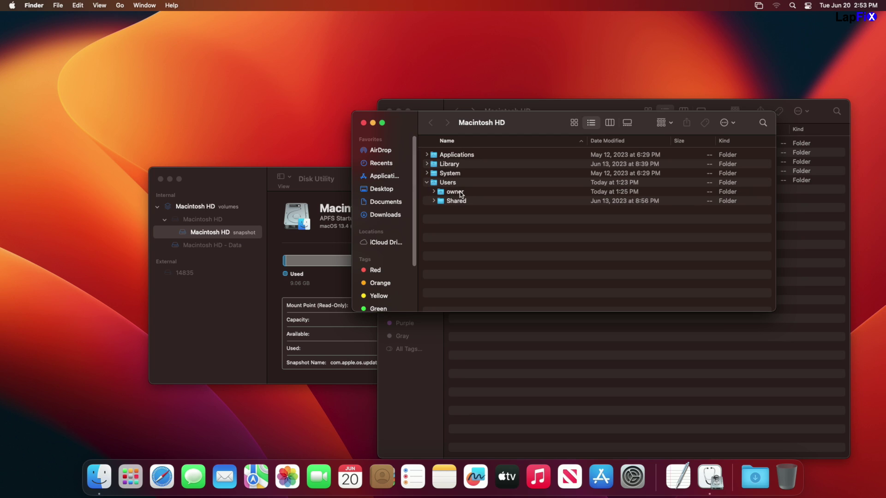
double_click(454, 192)
double_click(452, 164)
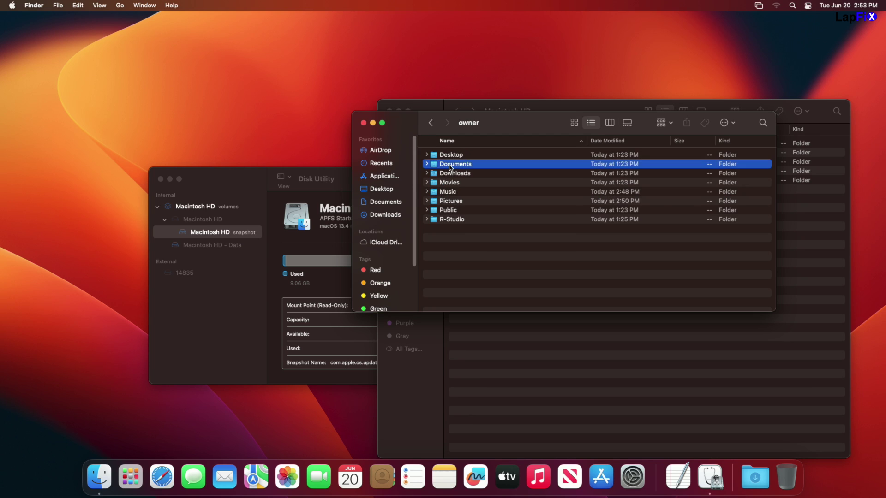
left_click(363, 122)
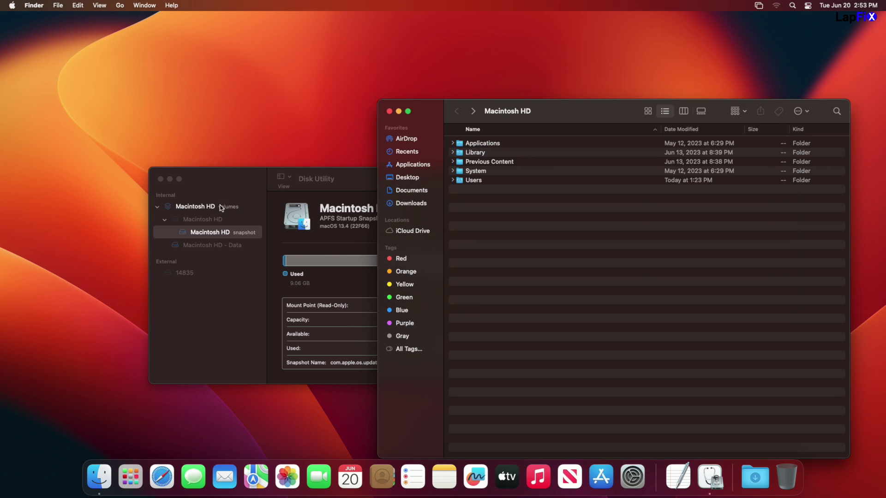
Step: Select Macintosh HD - Data, shift Disk Utility left, and choose Show in Finder for it
left_click(203, 220)
right_click(203, 220)
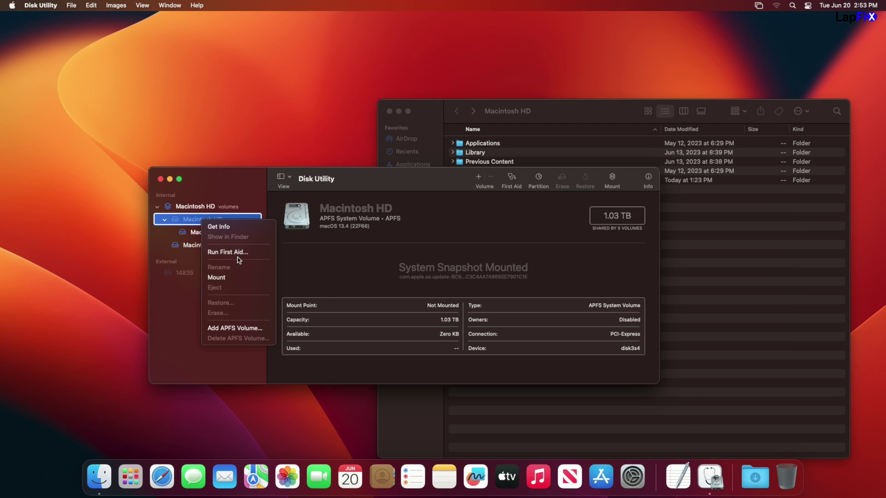
left_click(173, 293)
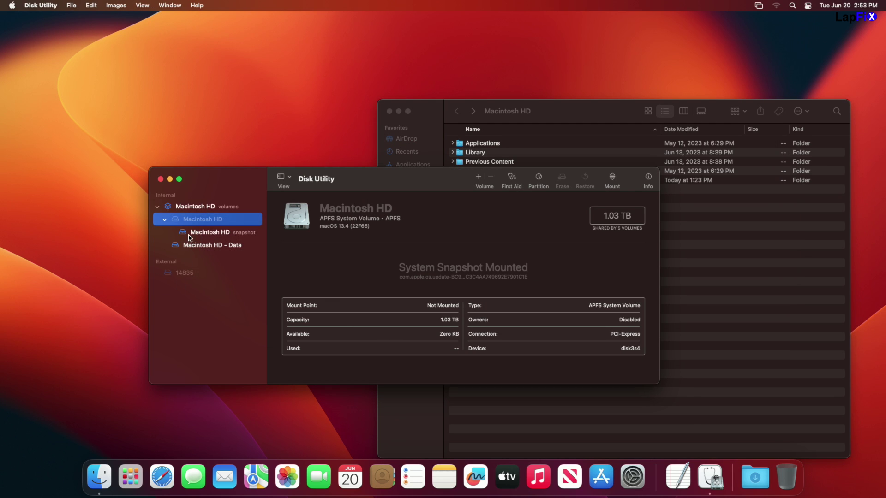
left_click(218, 248)
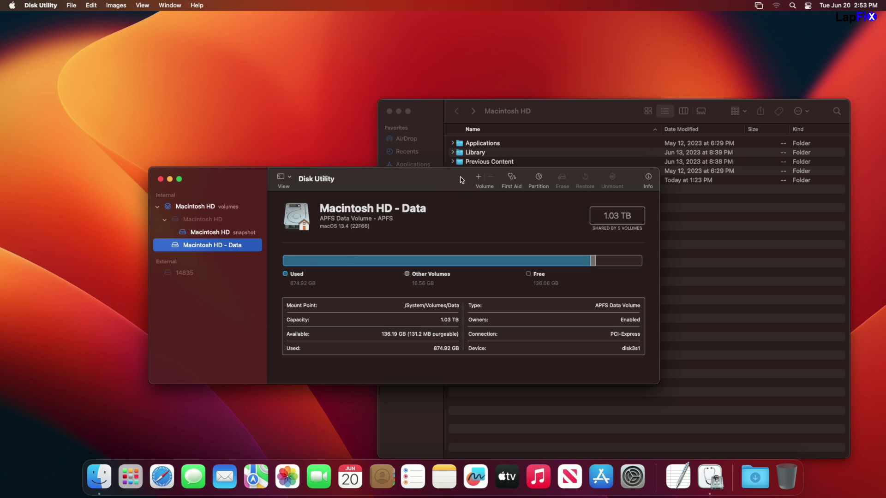
right_click(222, 246)
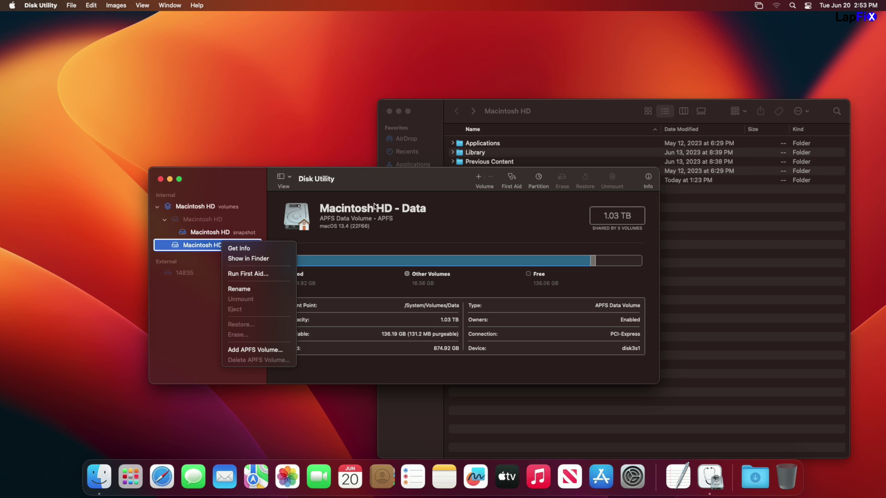
left_click_drag(245, 184, 219, 186)
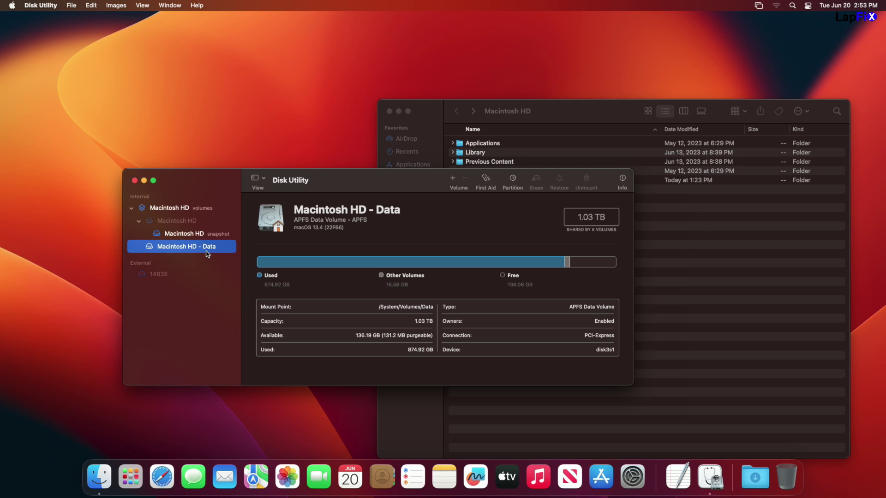
right_click(173, 250)
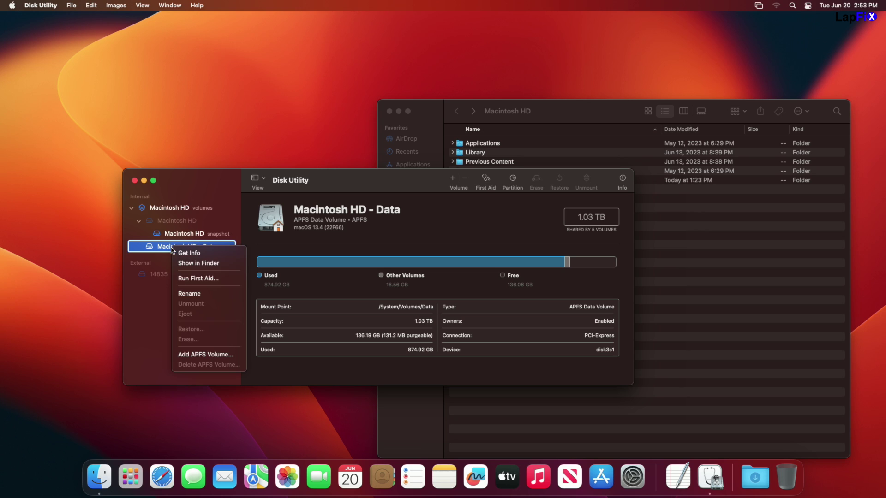
left_click(199, 264)
Step: Move the Finder window left and open the Previous Content folder
left_click_drag(564, 116, 485, 111)
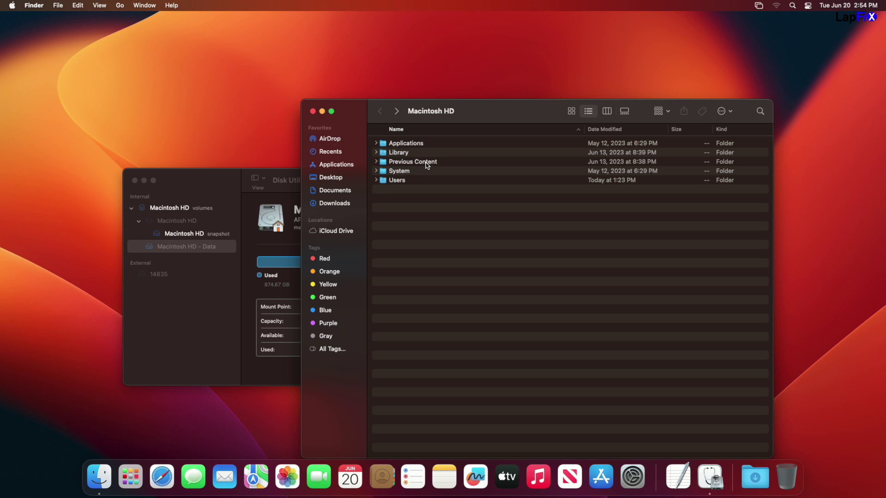
double_click(427, 162)
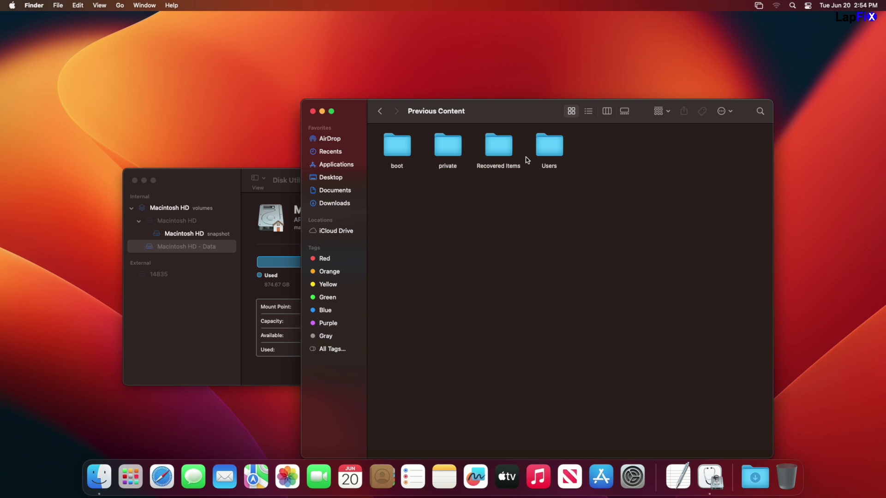
Step: Open the Users folder in Previous Content and then the recovered user's home folder
double_click(549, 145)
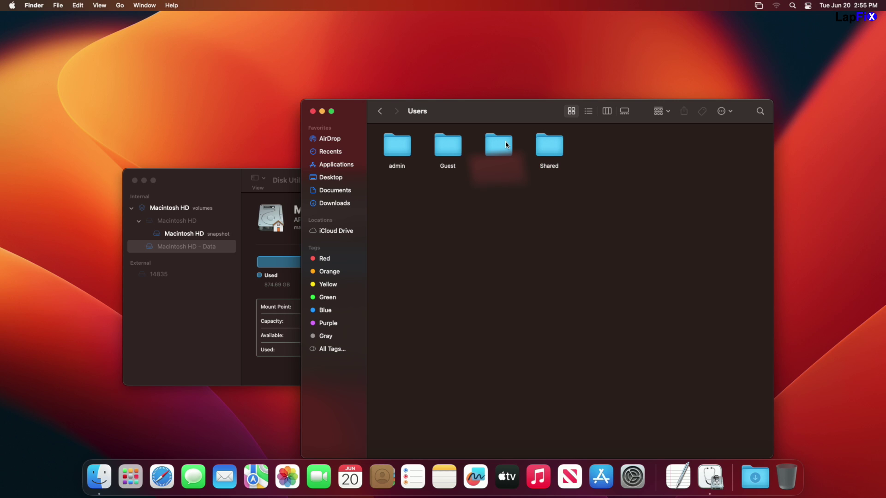
double_click(506, 145)
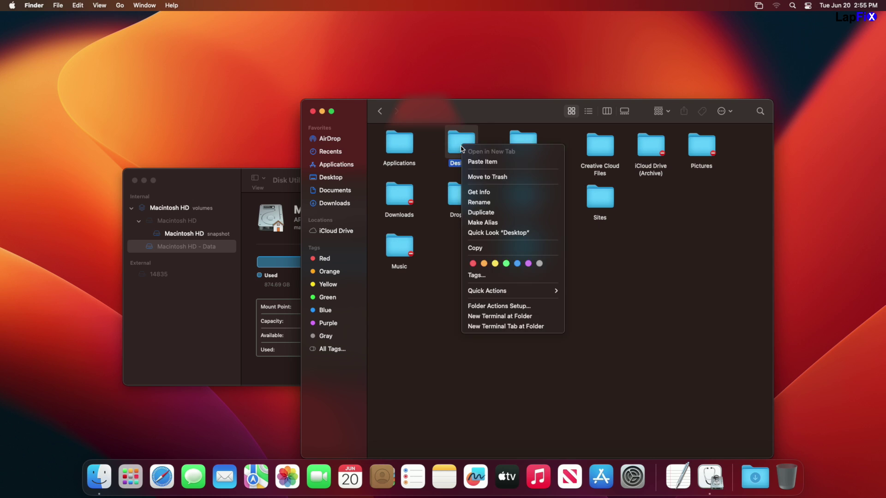
key("Escape")
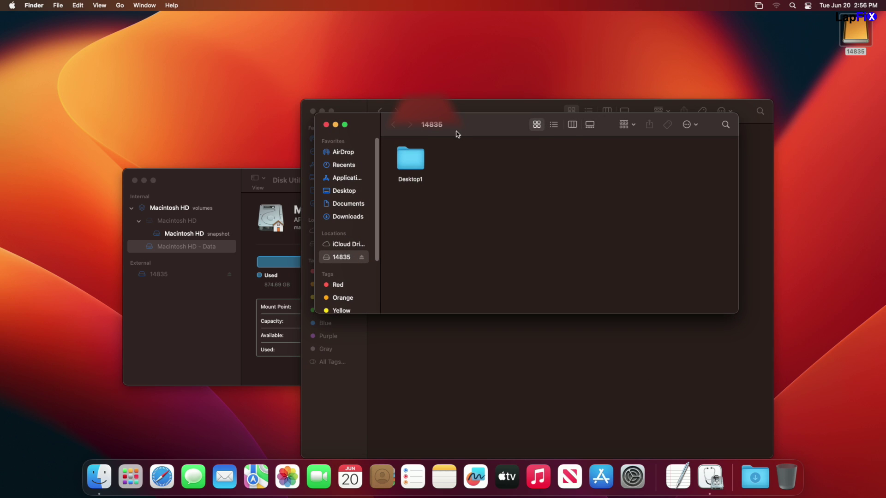
Step: Copy the recovered Documents folder, paste it into the 14835 drive window, and reposition the progress window
left_click_drag(455, 132, 678, 242)
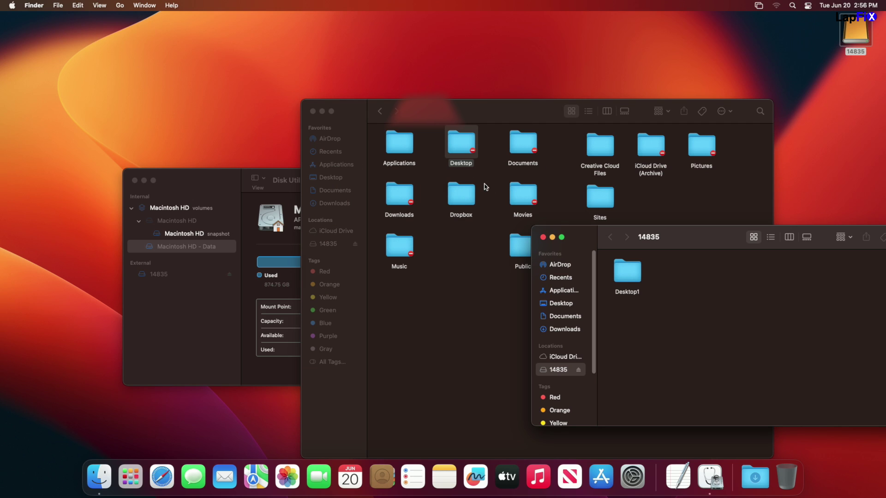
left_click(529, 152)
right_click(530, 152)
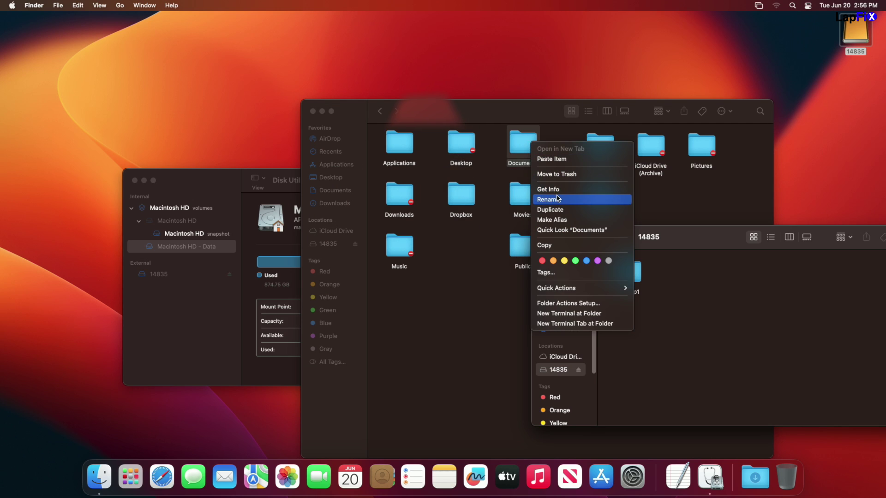
left_click(559, 248)
right_click(692, 283)
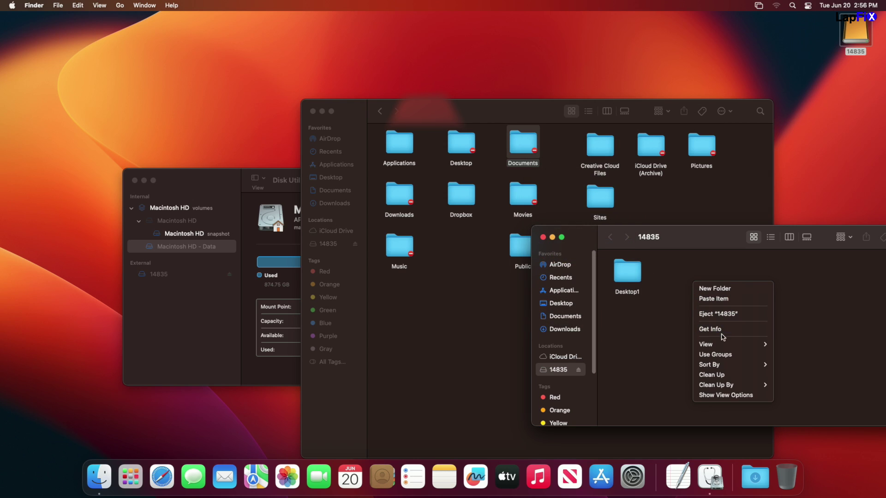
left_click(717, 299)
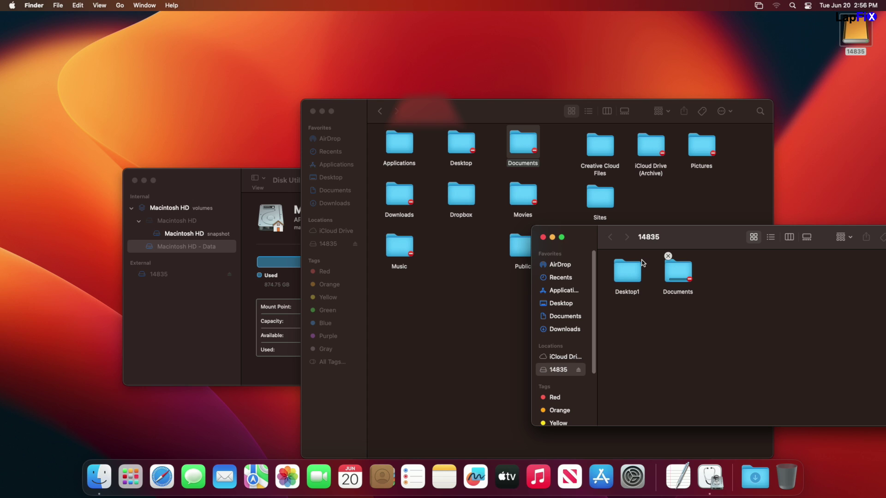
left_click_drag(789, 272, 620, 291)
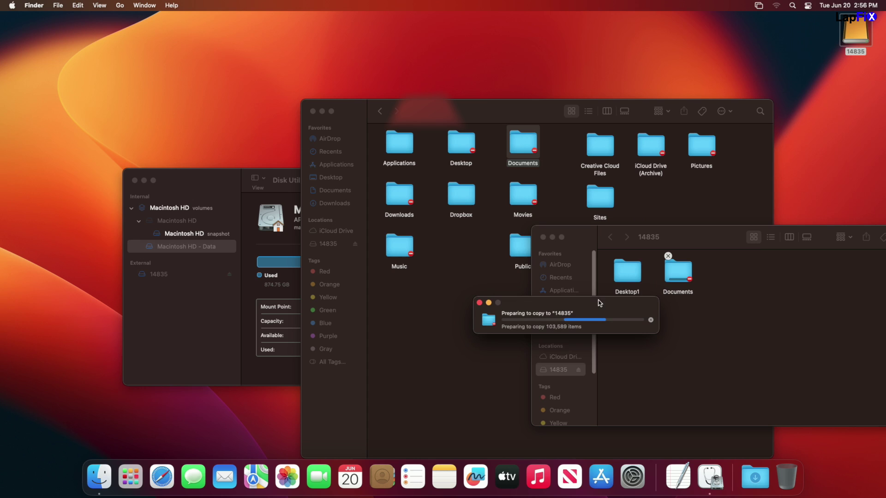
left_click_drag(599, 302, 604, 356)
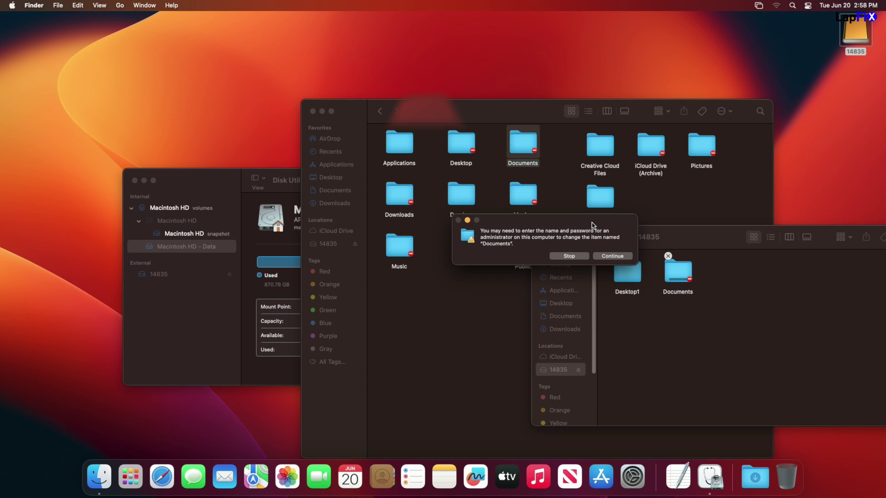
Step: Continue past the permission warning and enter the administrator password to start copying Documents (187.06 GB) to 14835
left_click_drag(584, 228, 595, 219)
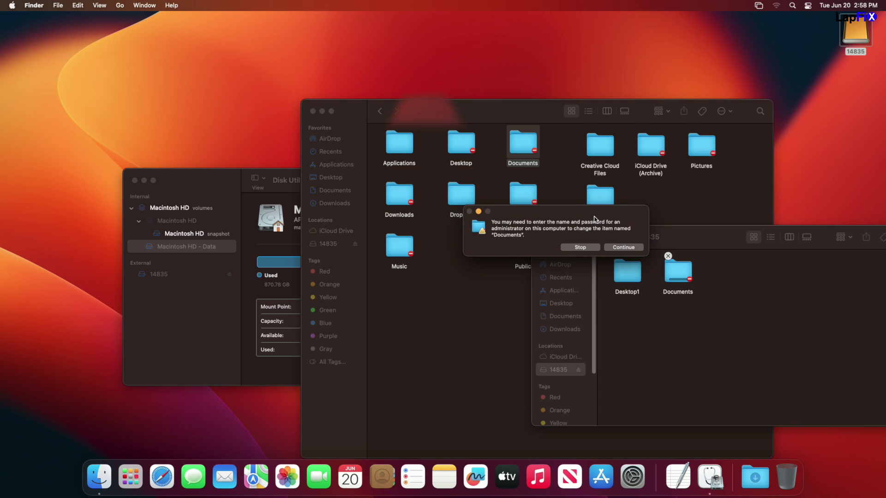
left_click(621, 248)
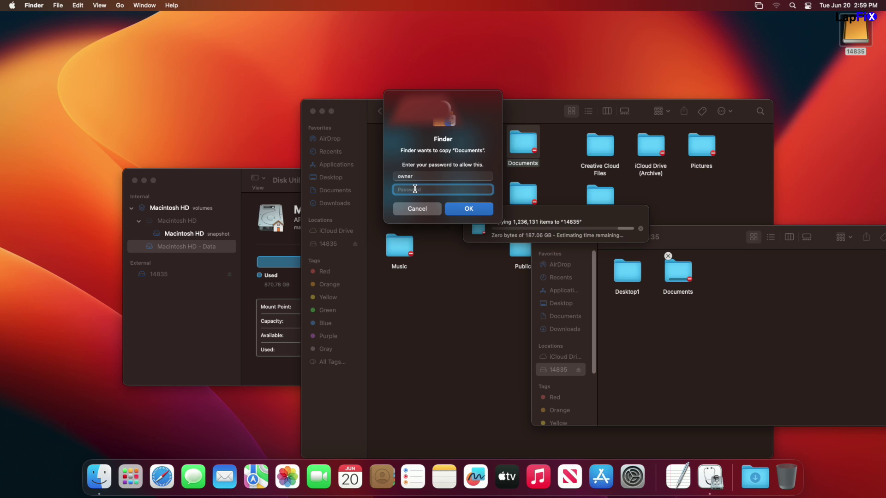
type("••••")
key("Return")
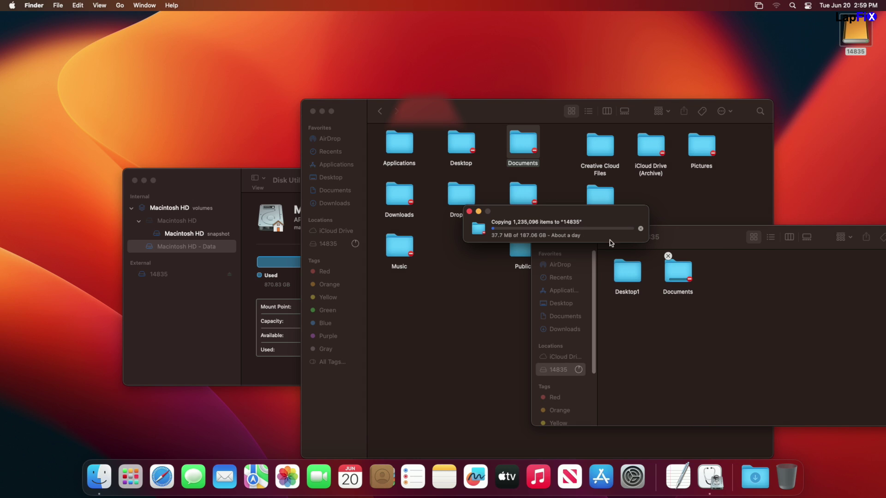
left_click(705, 353)
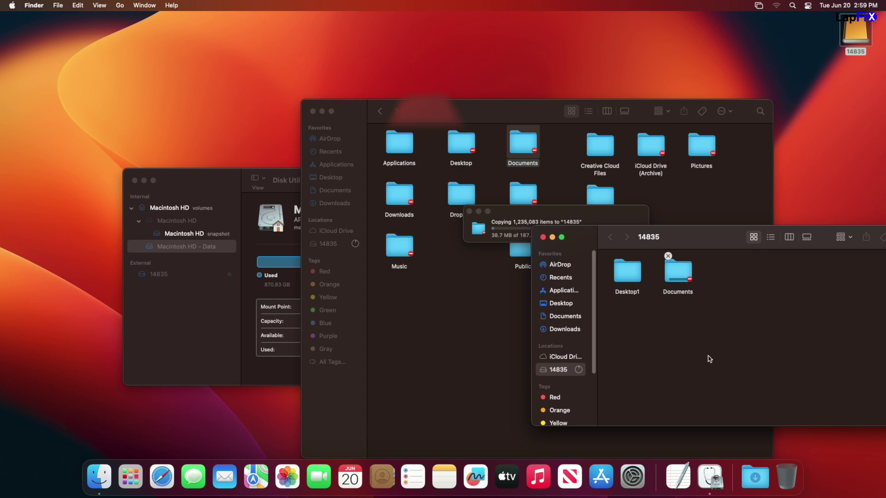
Step: Show the home folder via Go > Home, then bring the 14835 copy progress window forward
left_click(118, 5)
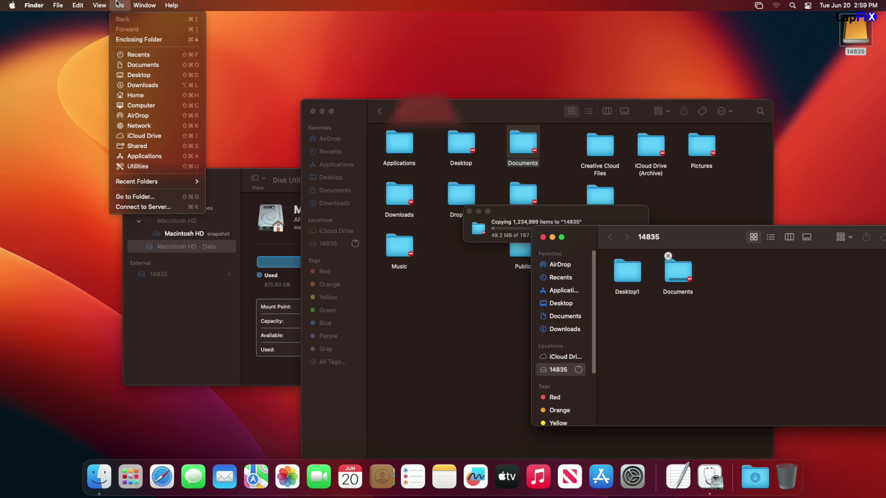
left_click(135, 95)
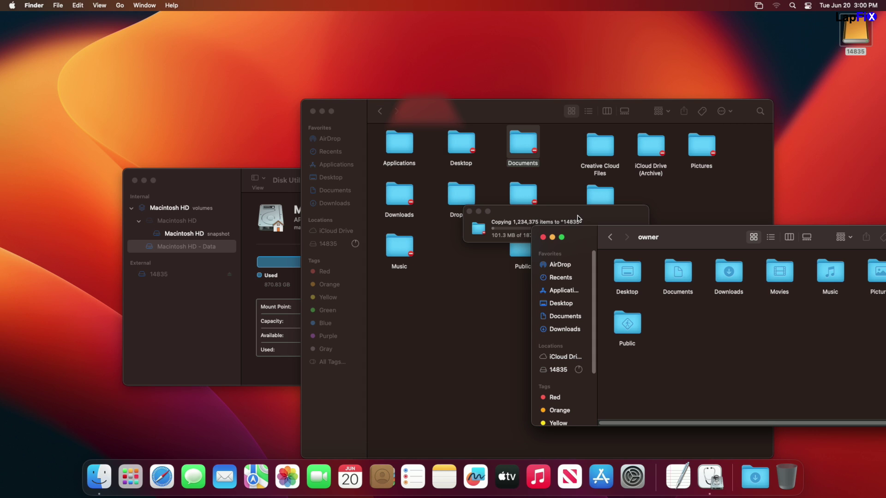
left_click(577, 218)
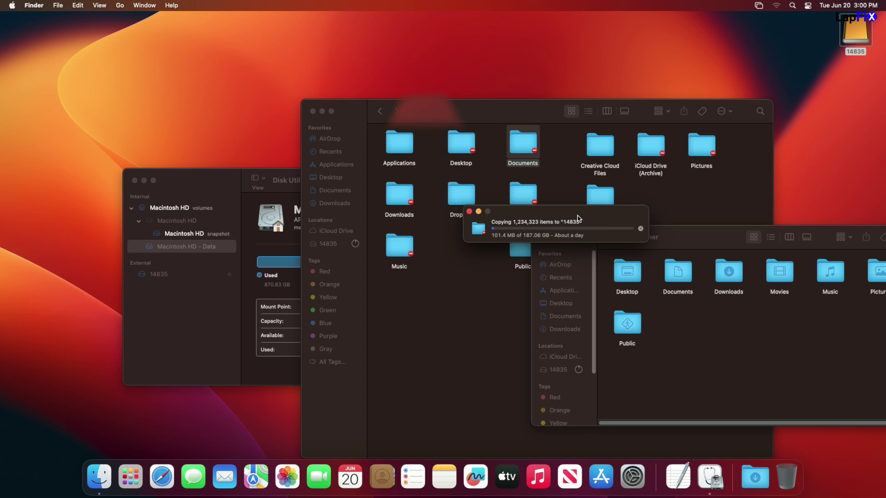